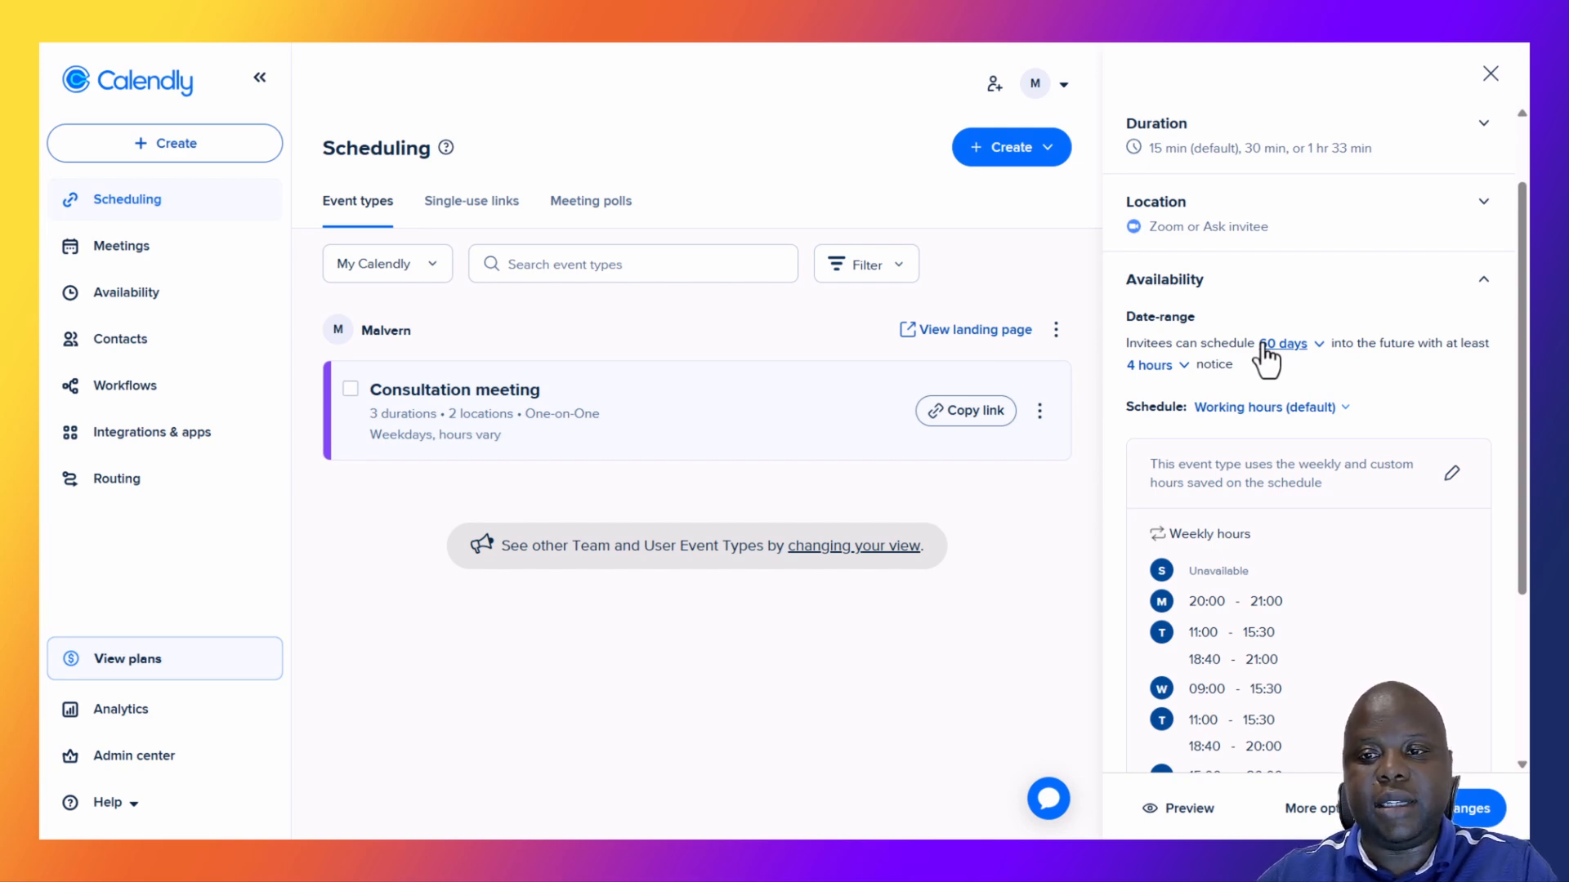
# Change the booking window from 60 to 30 calendar days into the future.
pyautogui.click(1283, 344)
pyautogui.doubleClick(1209, 403)
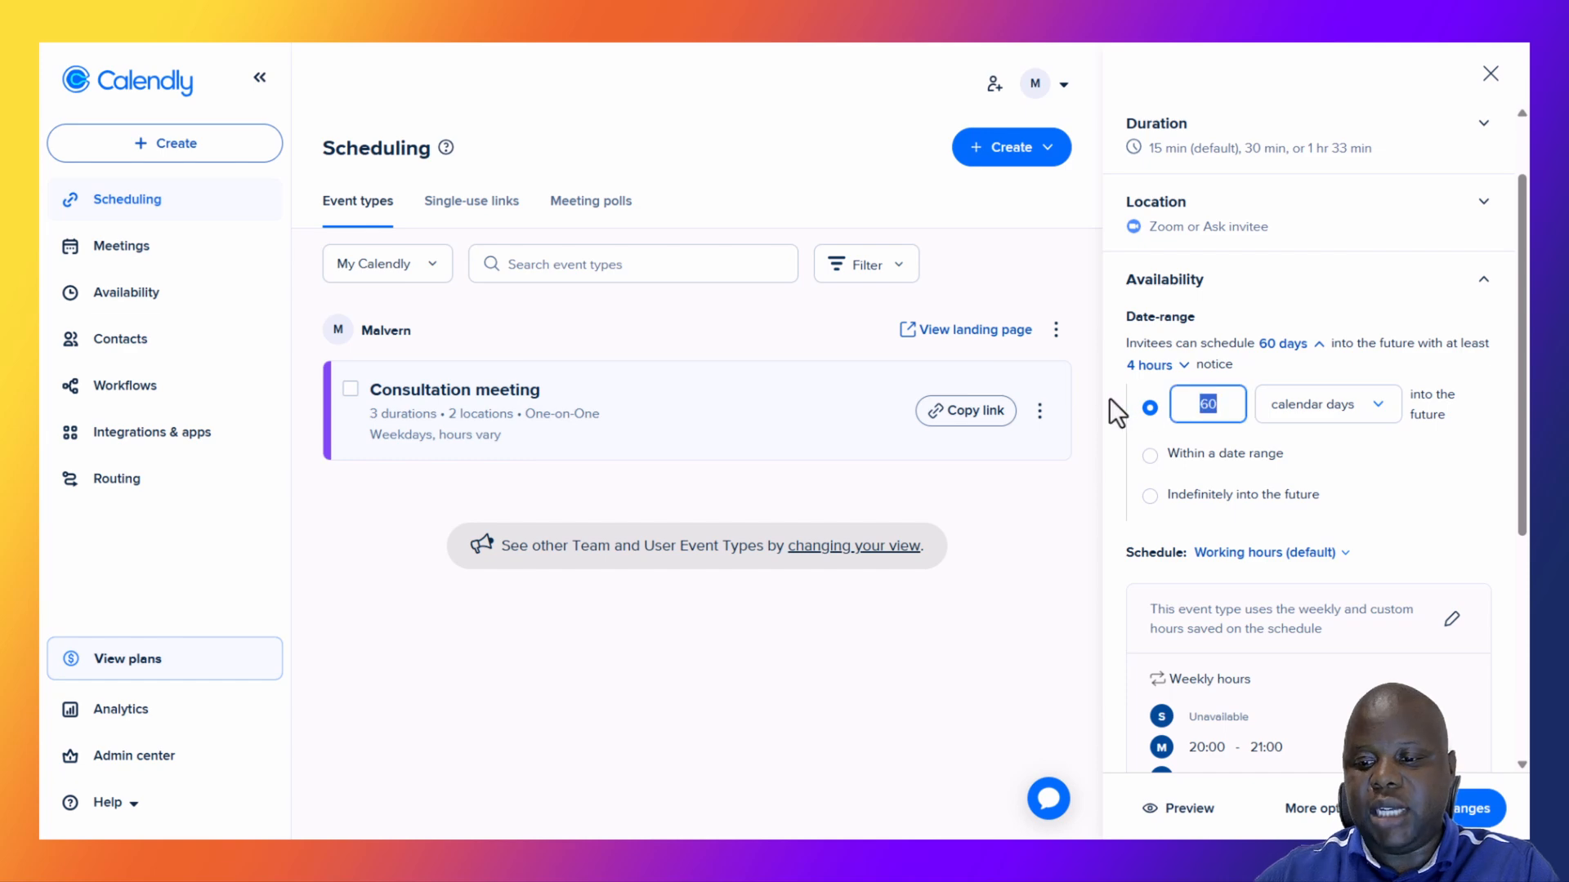
pyautogui.write('30')
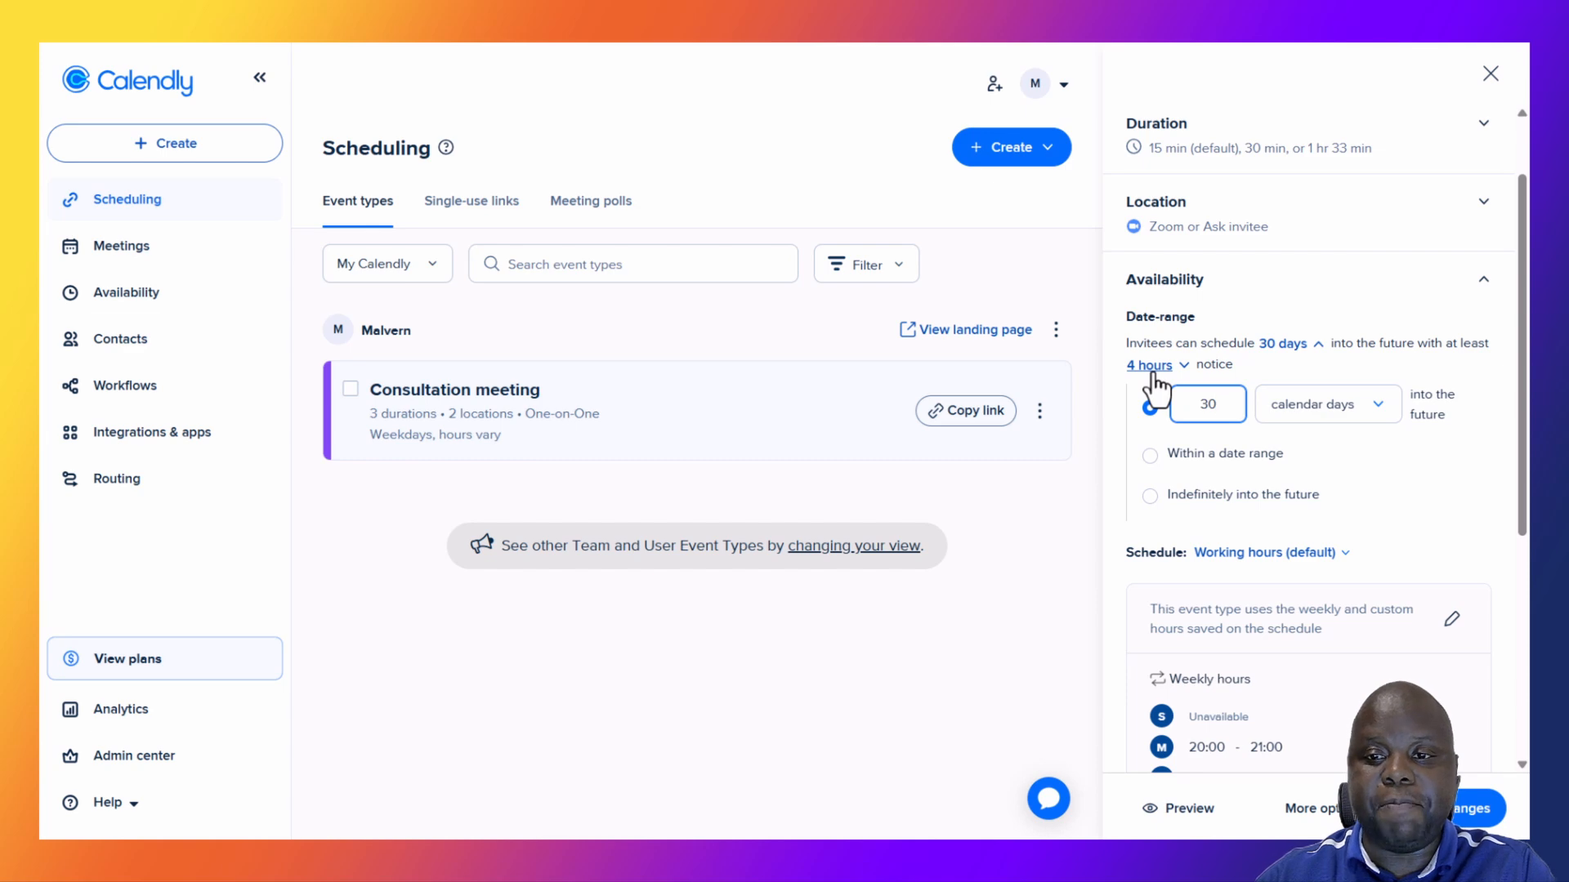
pyautogui.click(1174, 434)
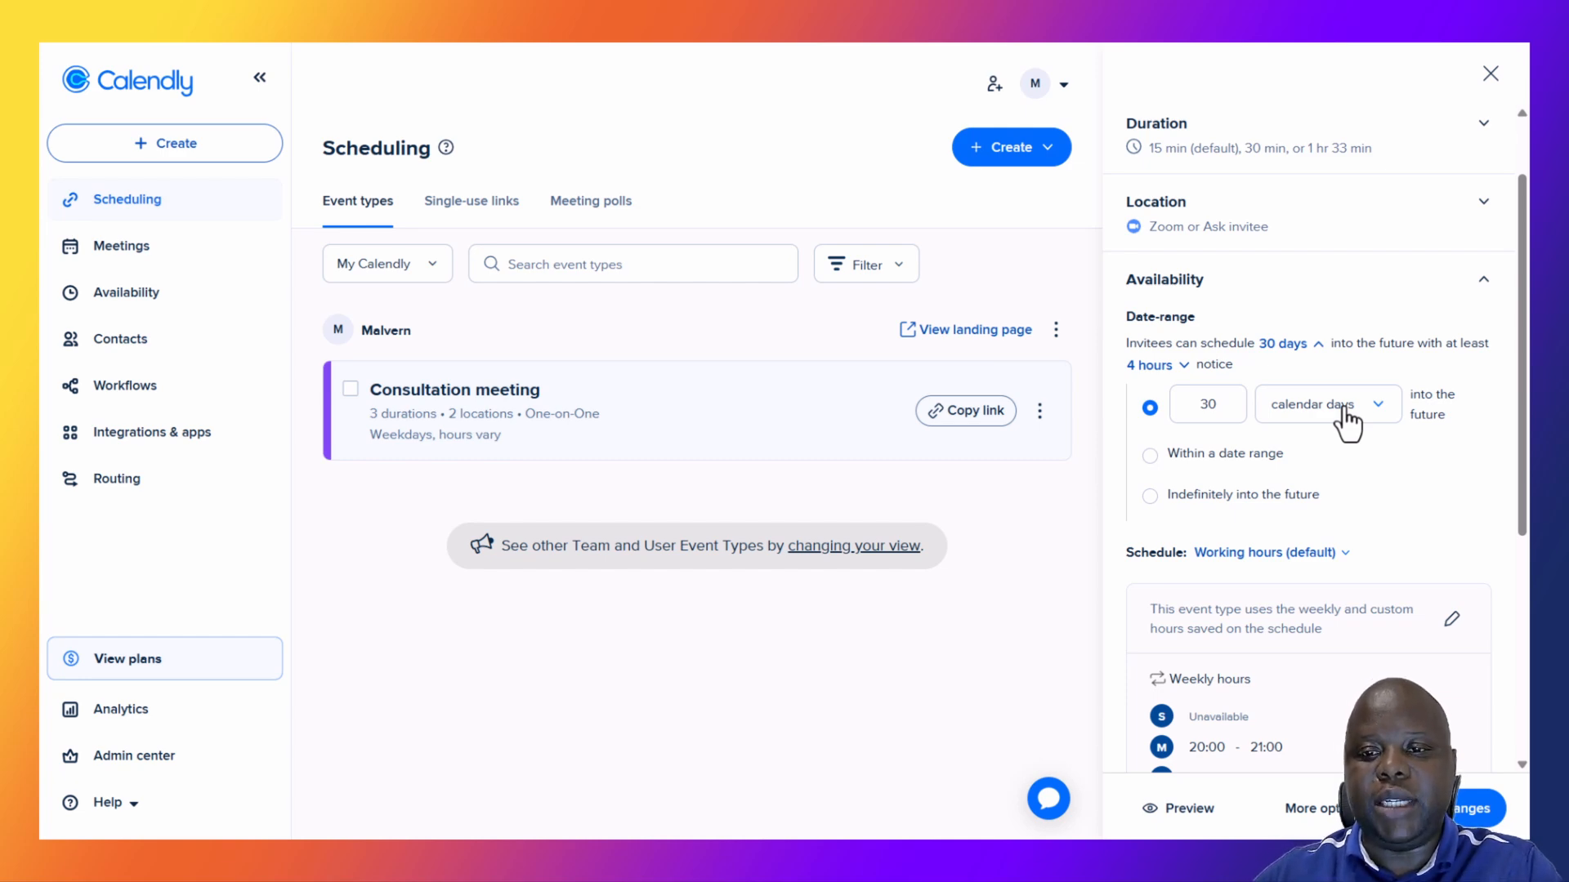
# Limit booking to the fixed date range 1 February – 30 April 2026.
pyautogui.click(1150, 456)
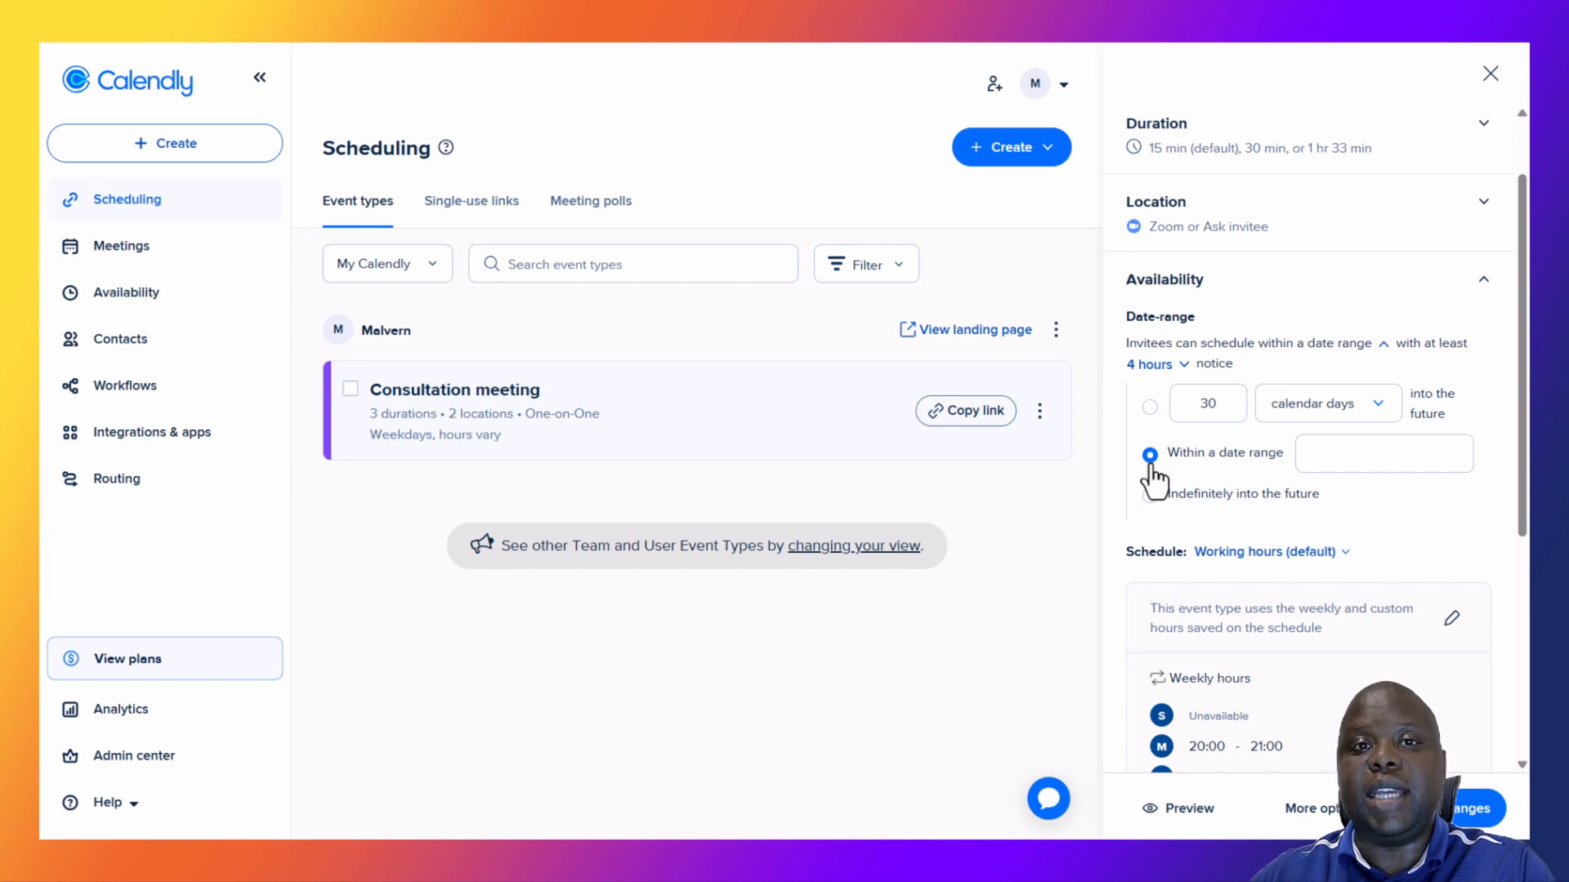
pyautogui.click(1374, 464)
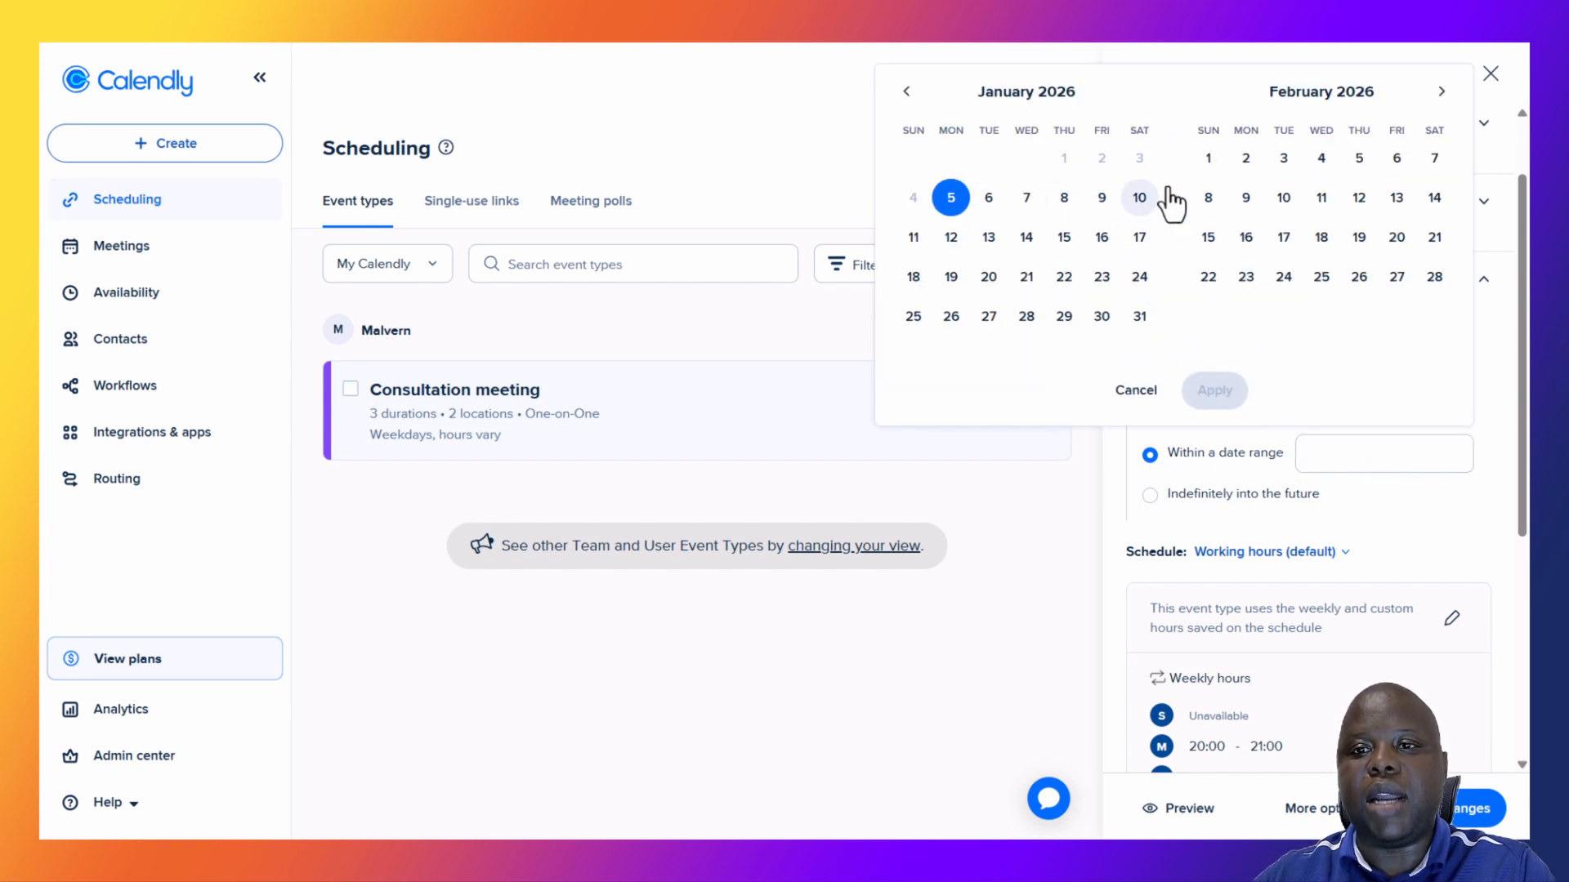
pyautogui.click(1209, 159)
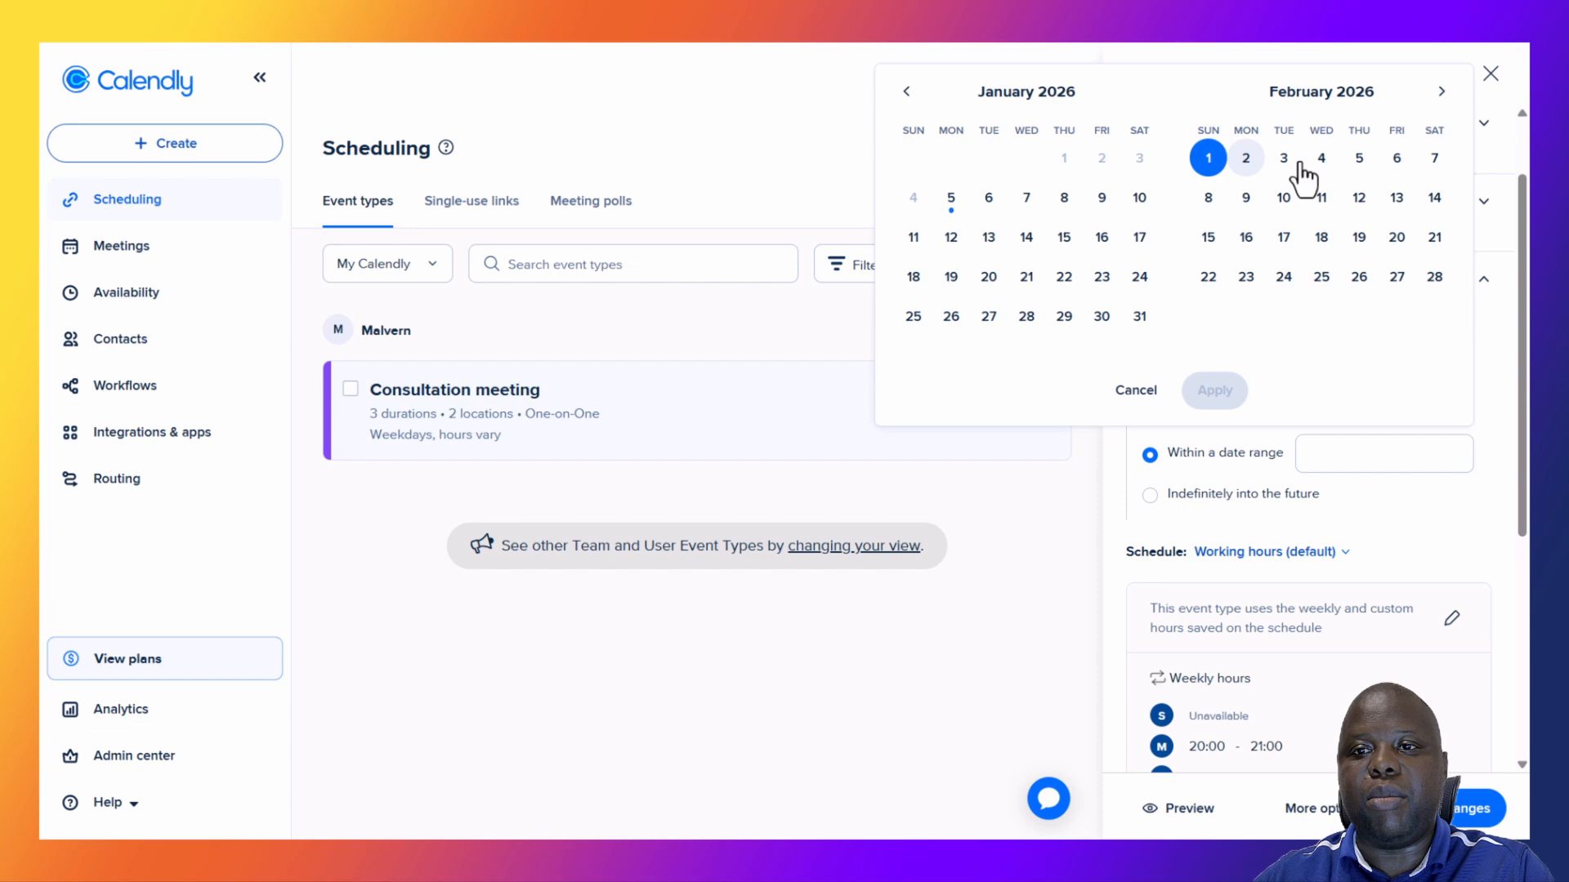
pyautogui.click(1442, 92)
pyautogui.click(1442, 92)
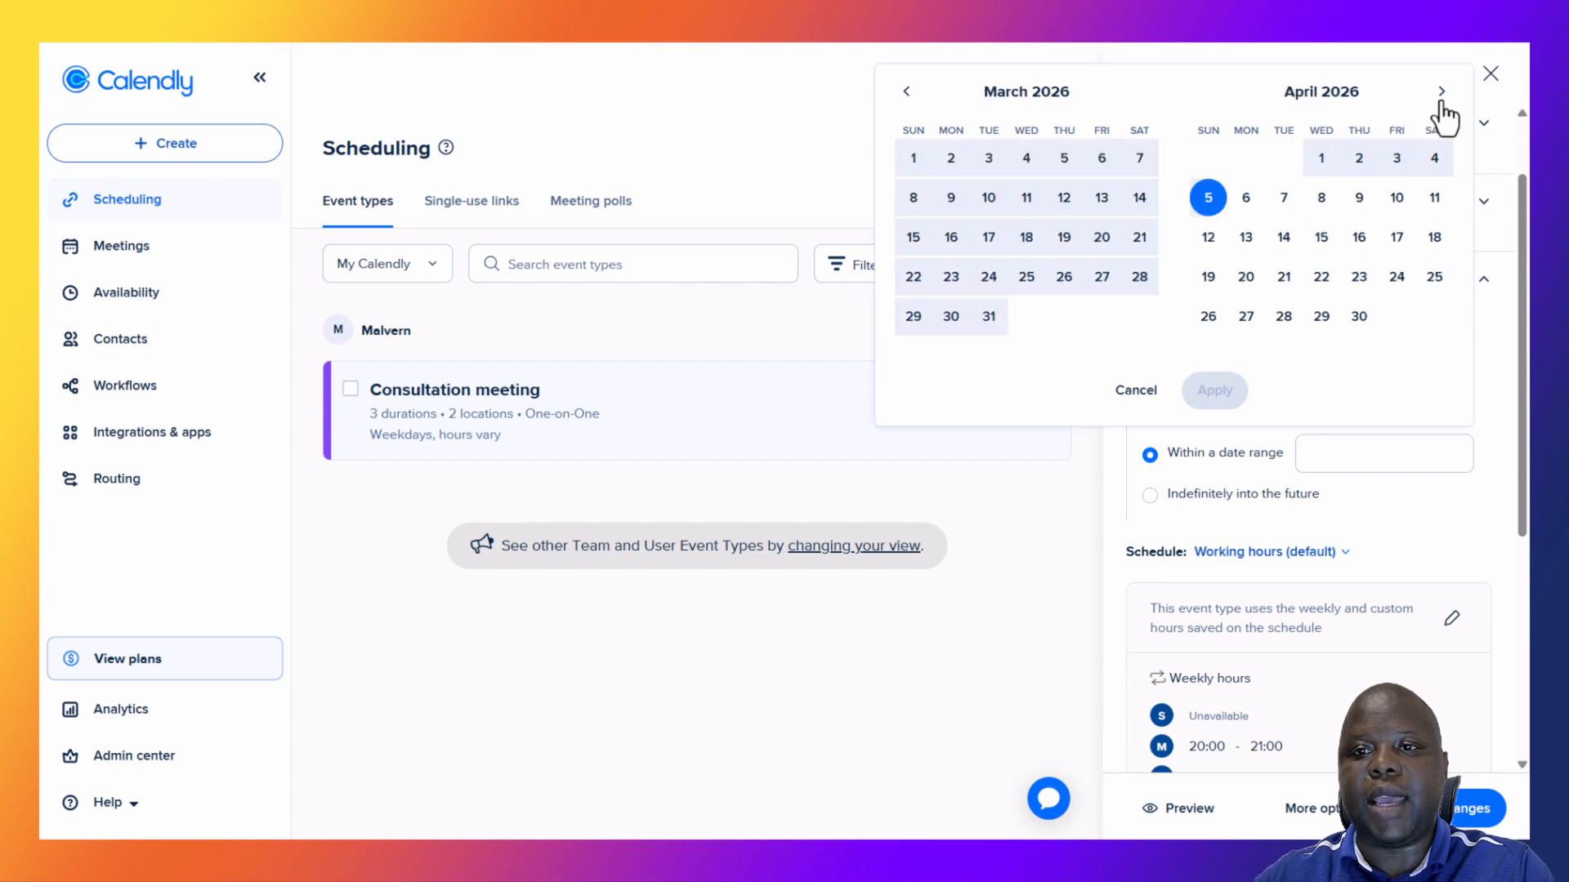
pyautogui.click(1363, 323)
pyautogui.click(1215, 390)
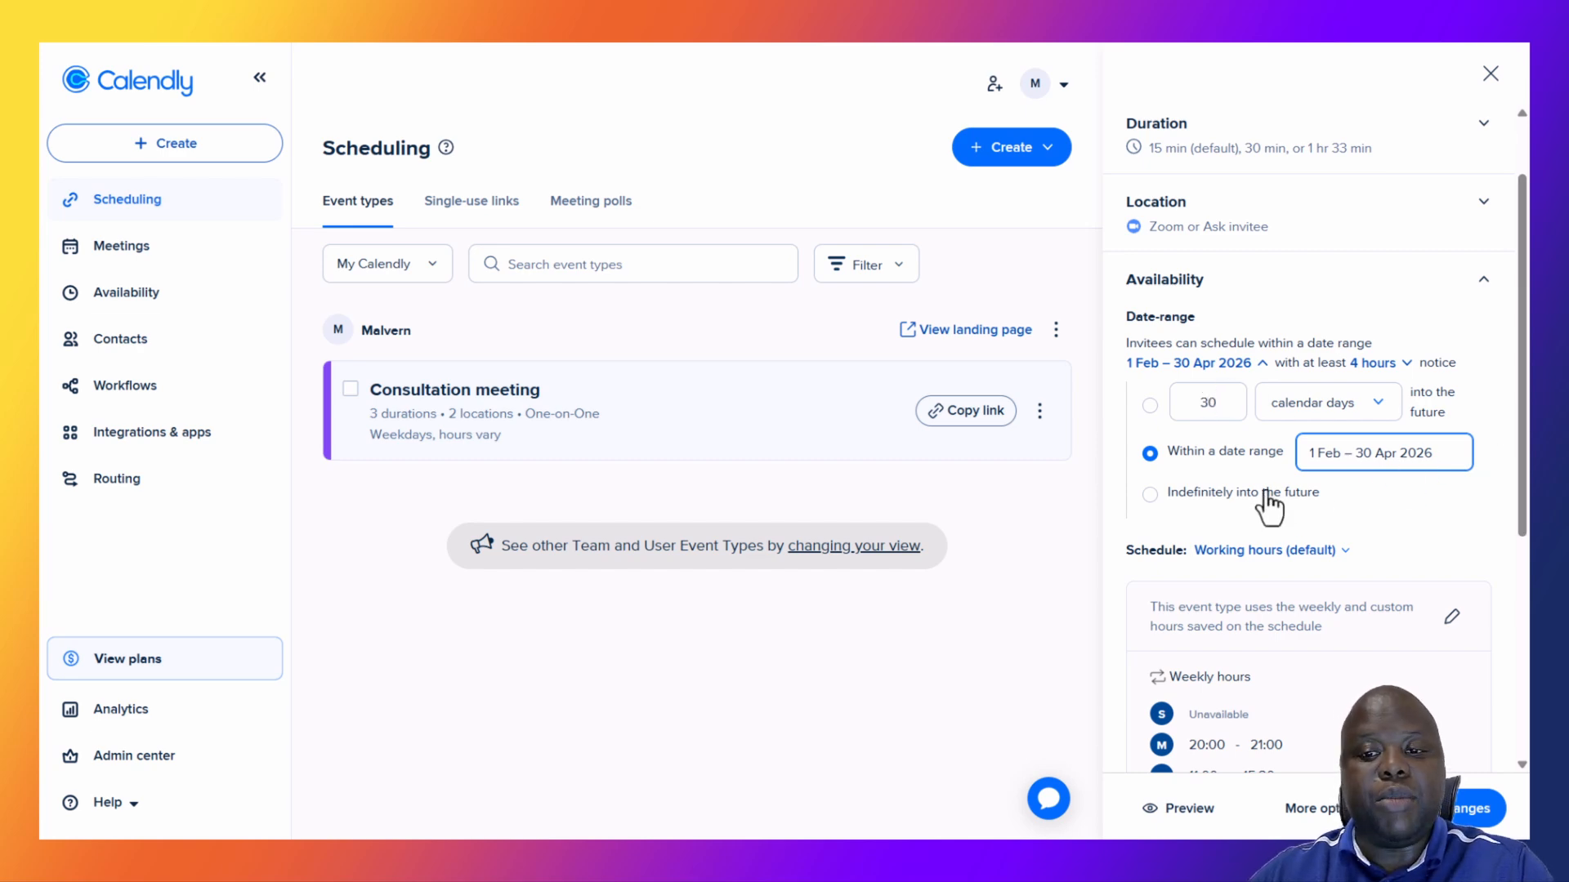
# Briefly allow indefinite booking, then restore the 30 calendar days limit.
pyautogui.click(1150, 496)
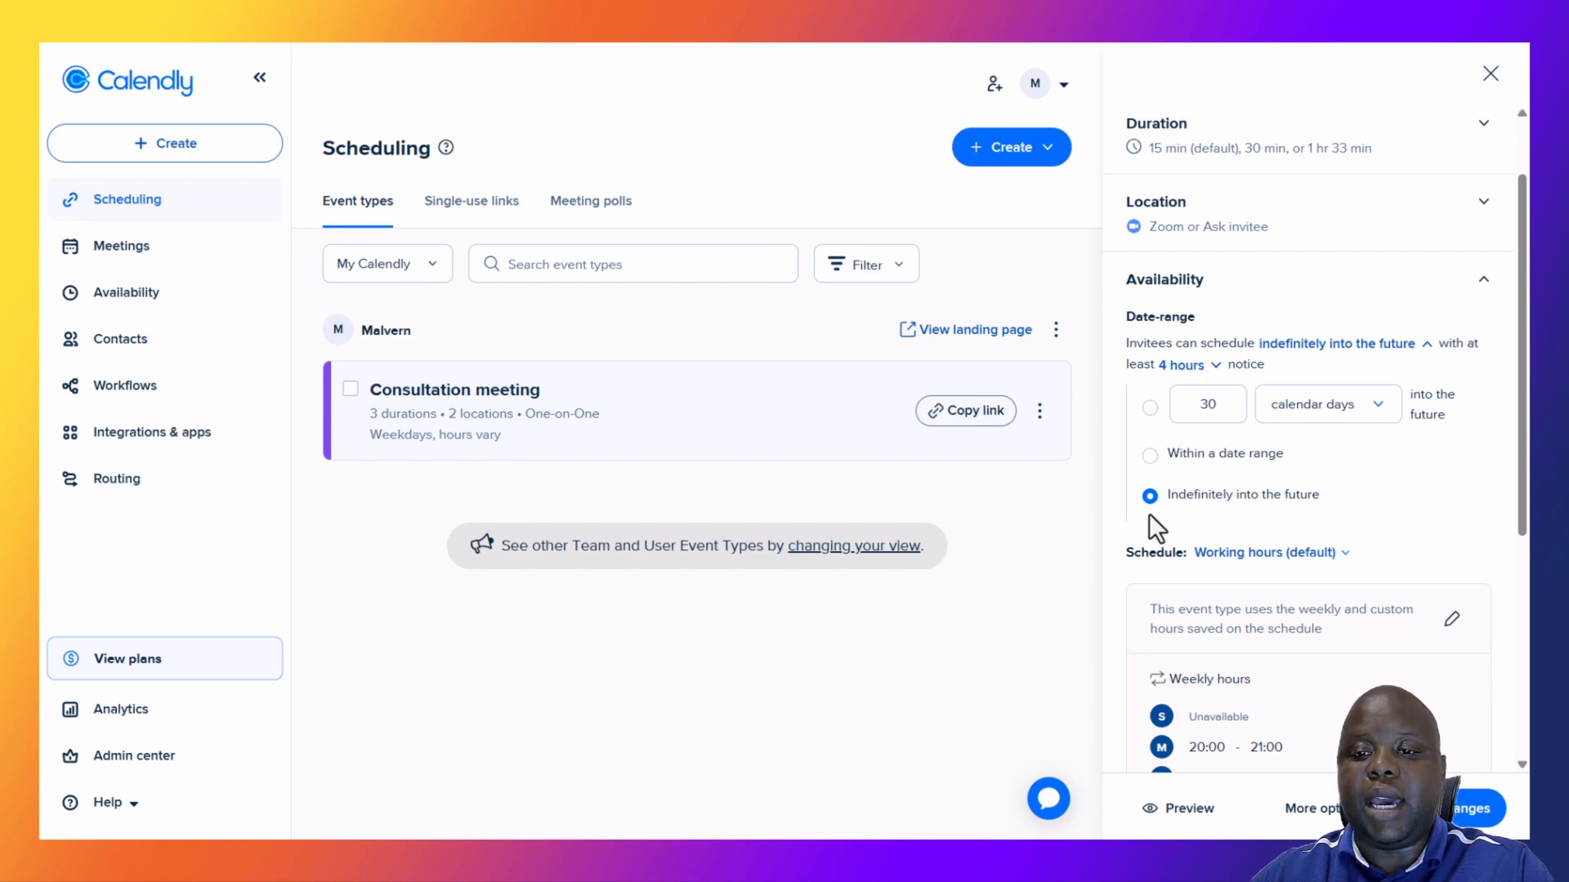
pyautogui.click(1148, 409)
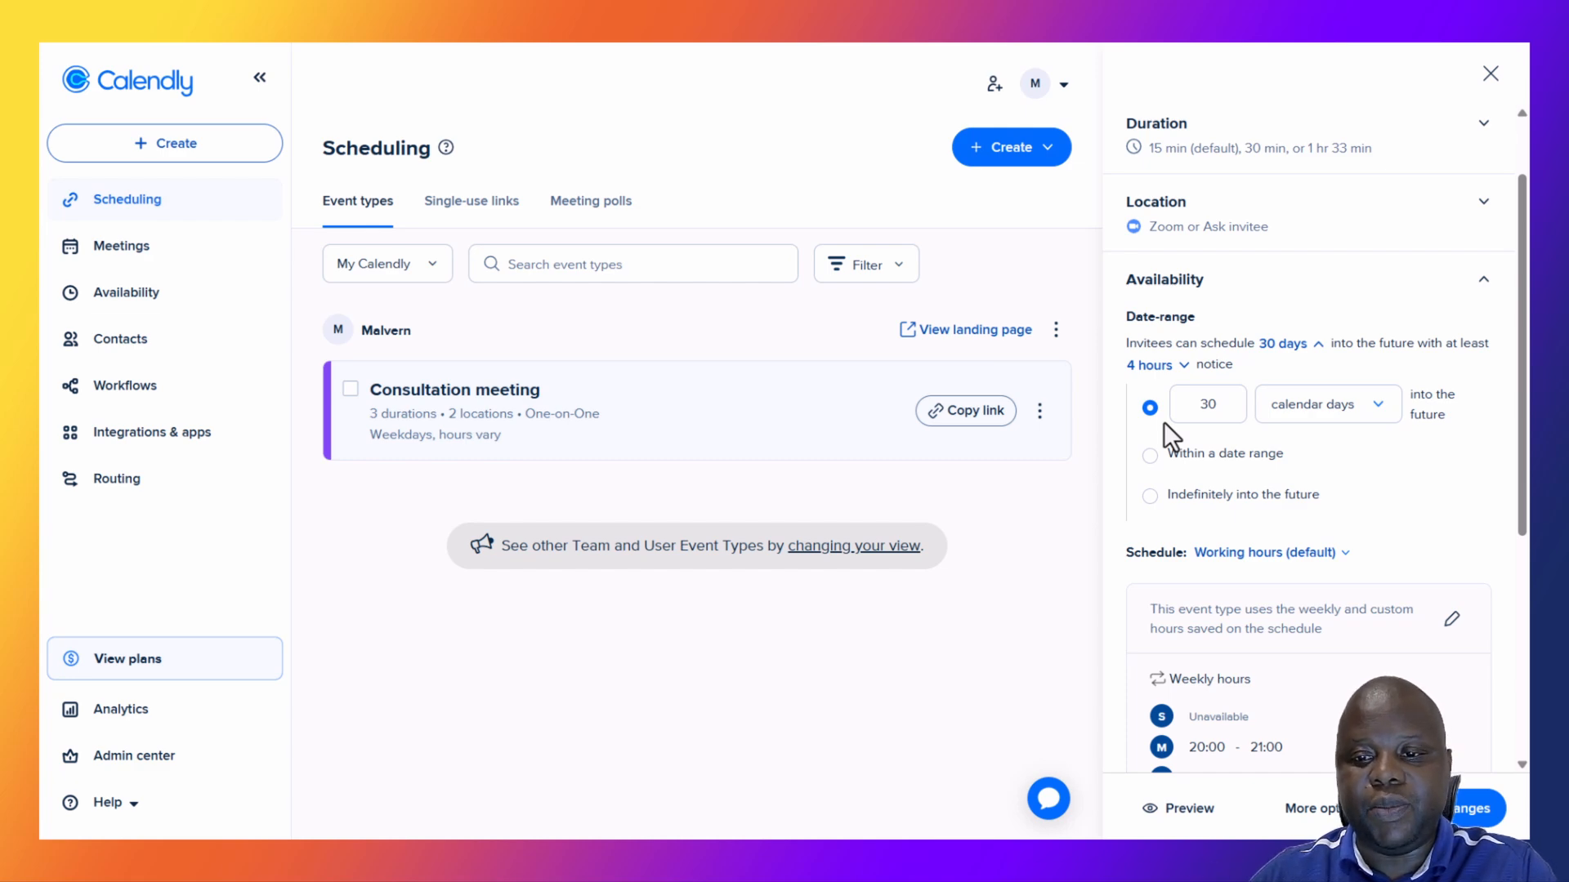
pyautogui.scroll(-3, 1165, 422)
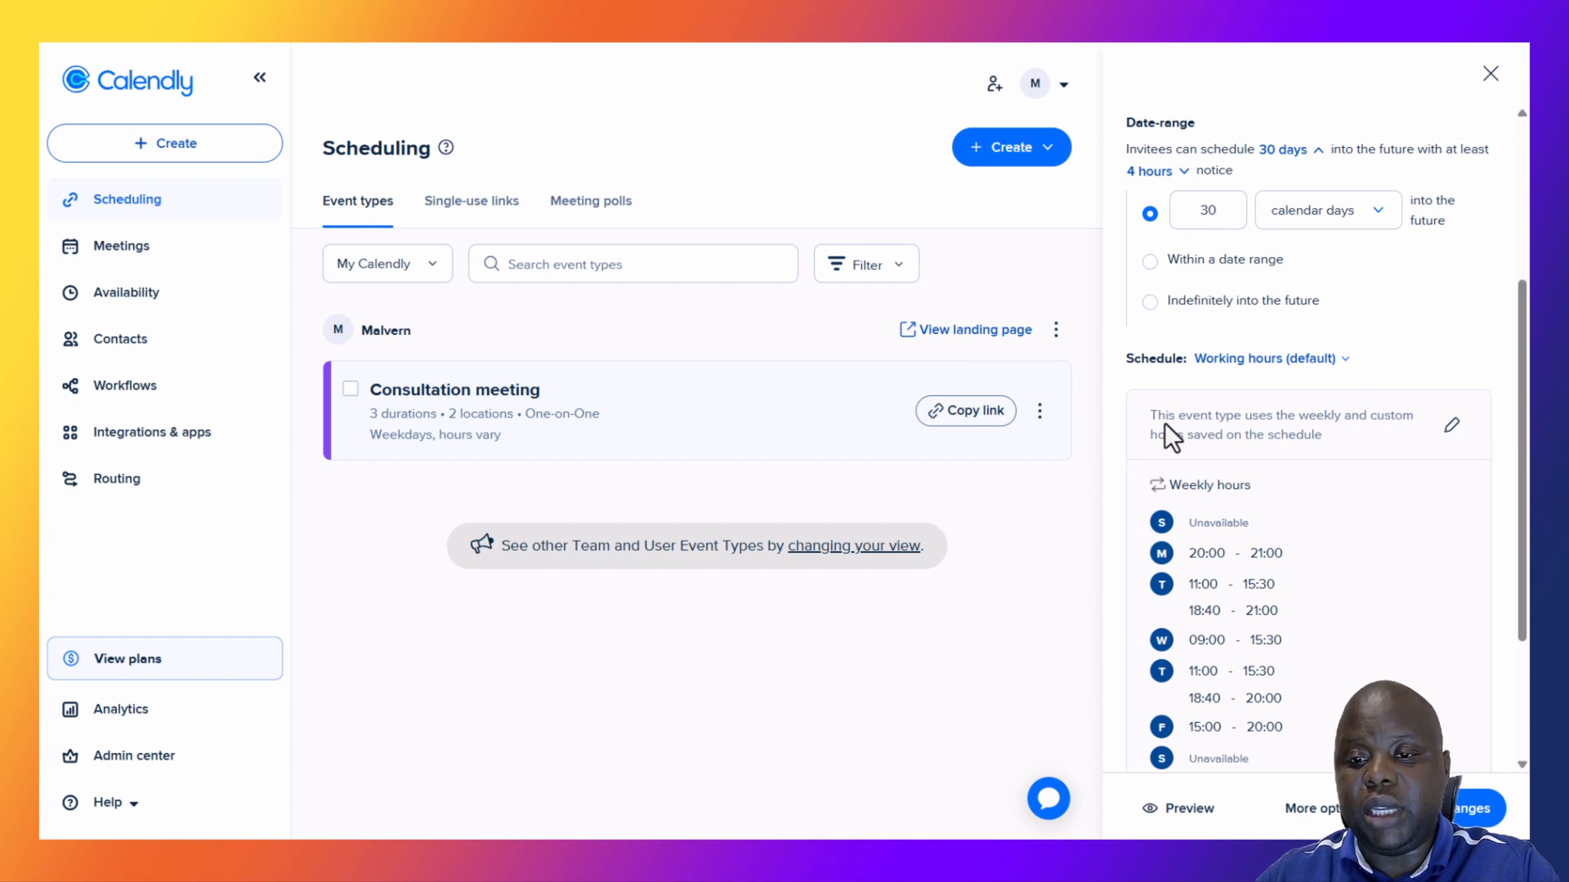
# Switch to a custom schedule and remove all Monday–Thursday slots, leaving Fridays 15:00–20:00.
pyautogui.click(1239, 361)
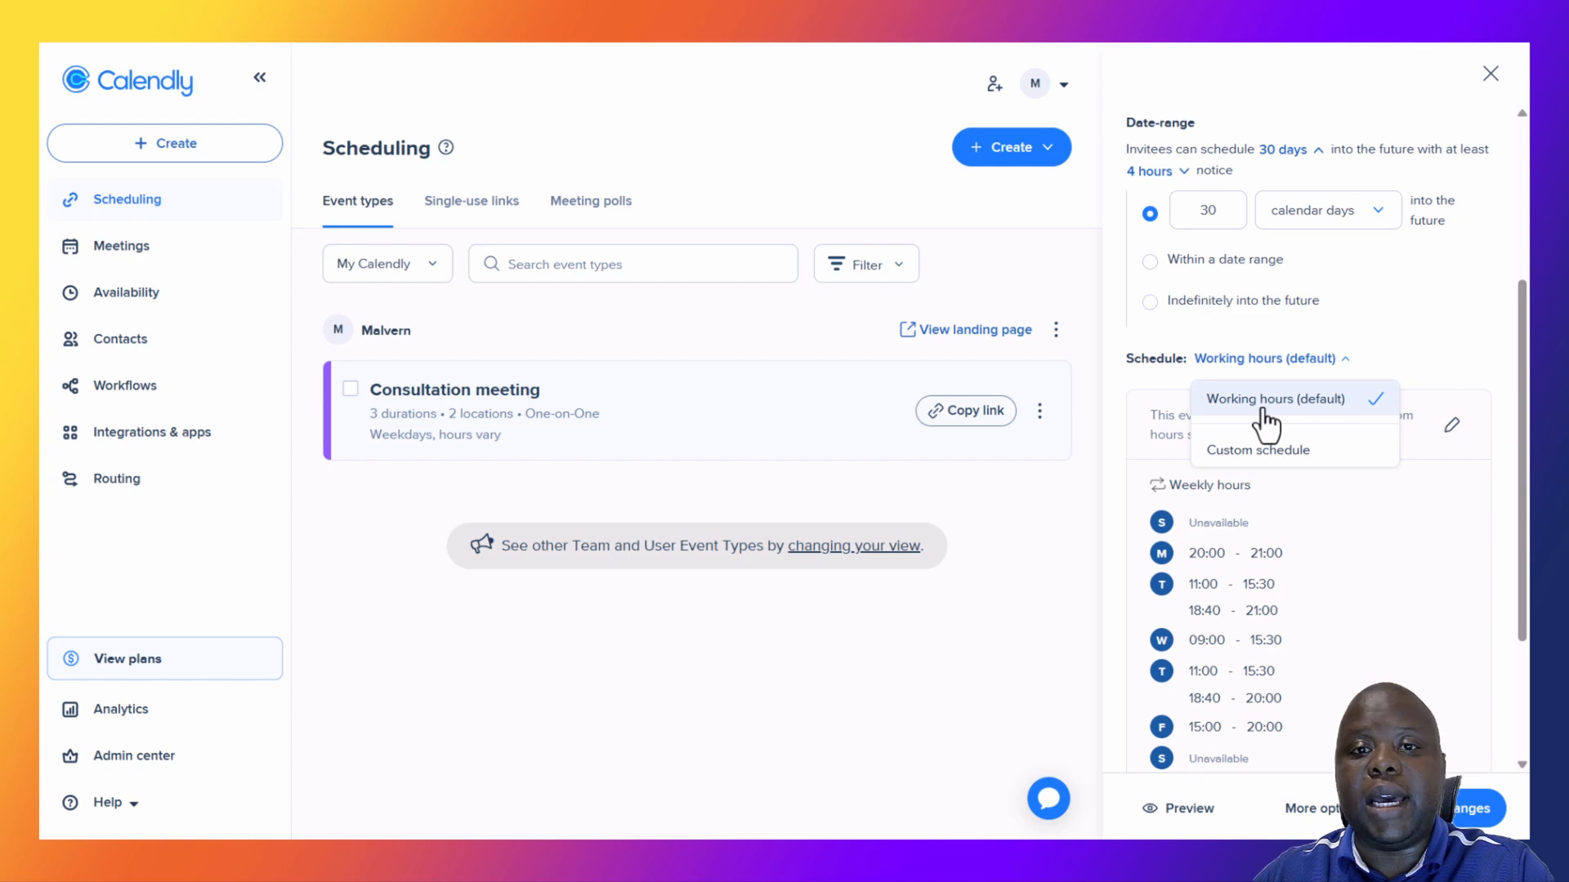
pyautogui.click(1258, 451)
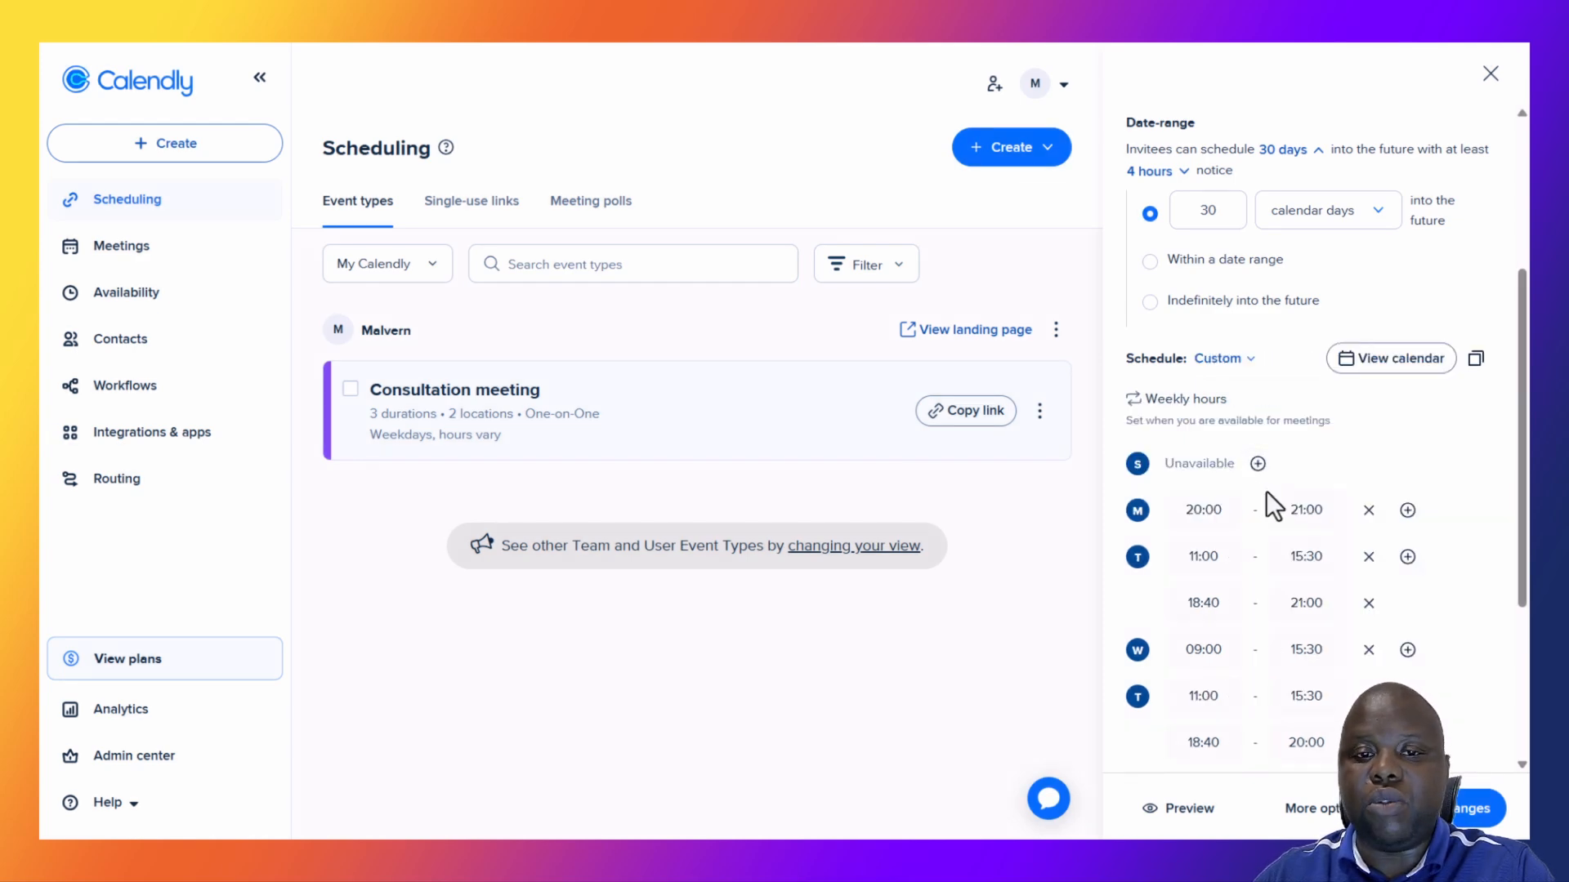
pyautogui.scroll(-2, 1299, 502)
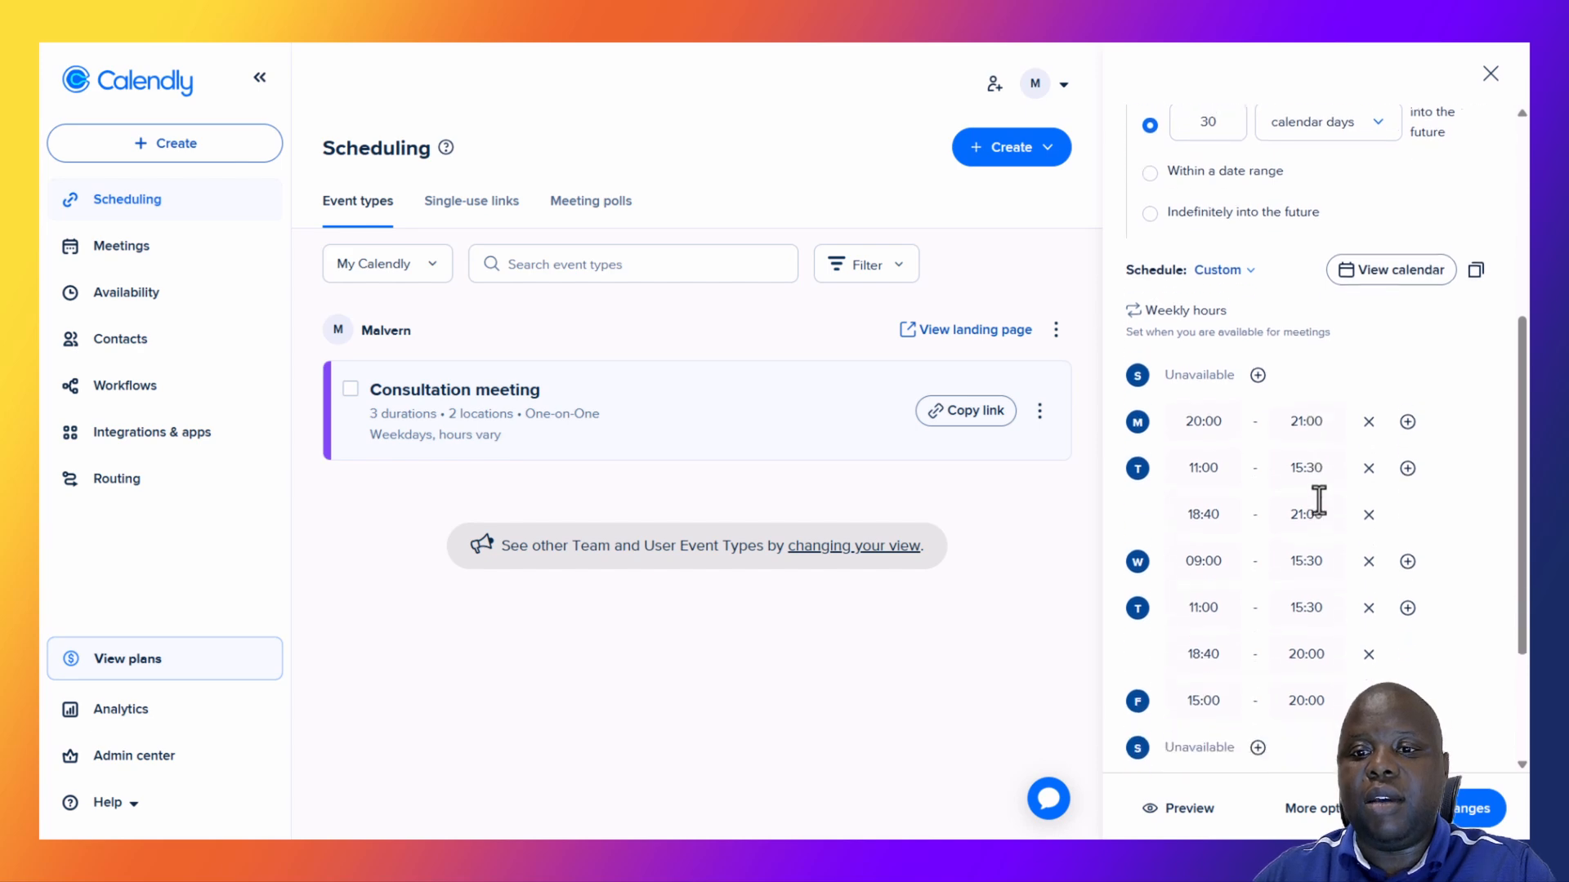
pyautogui.click(1369, 414)
pyautogui.click(1369, 459)
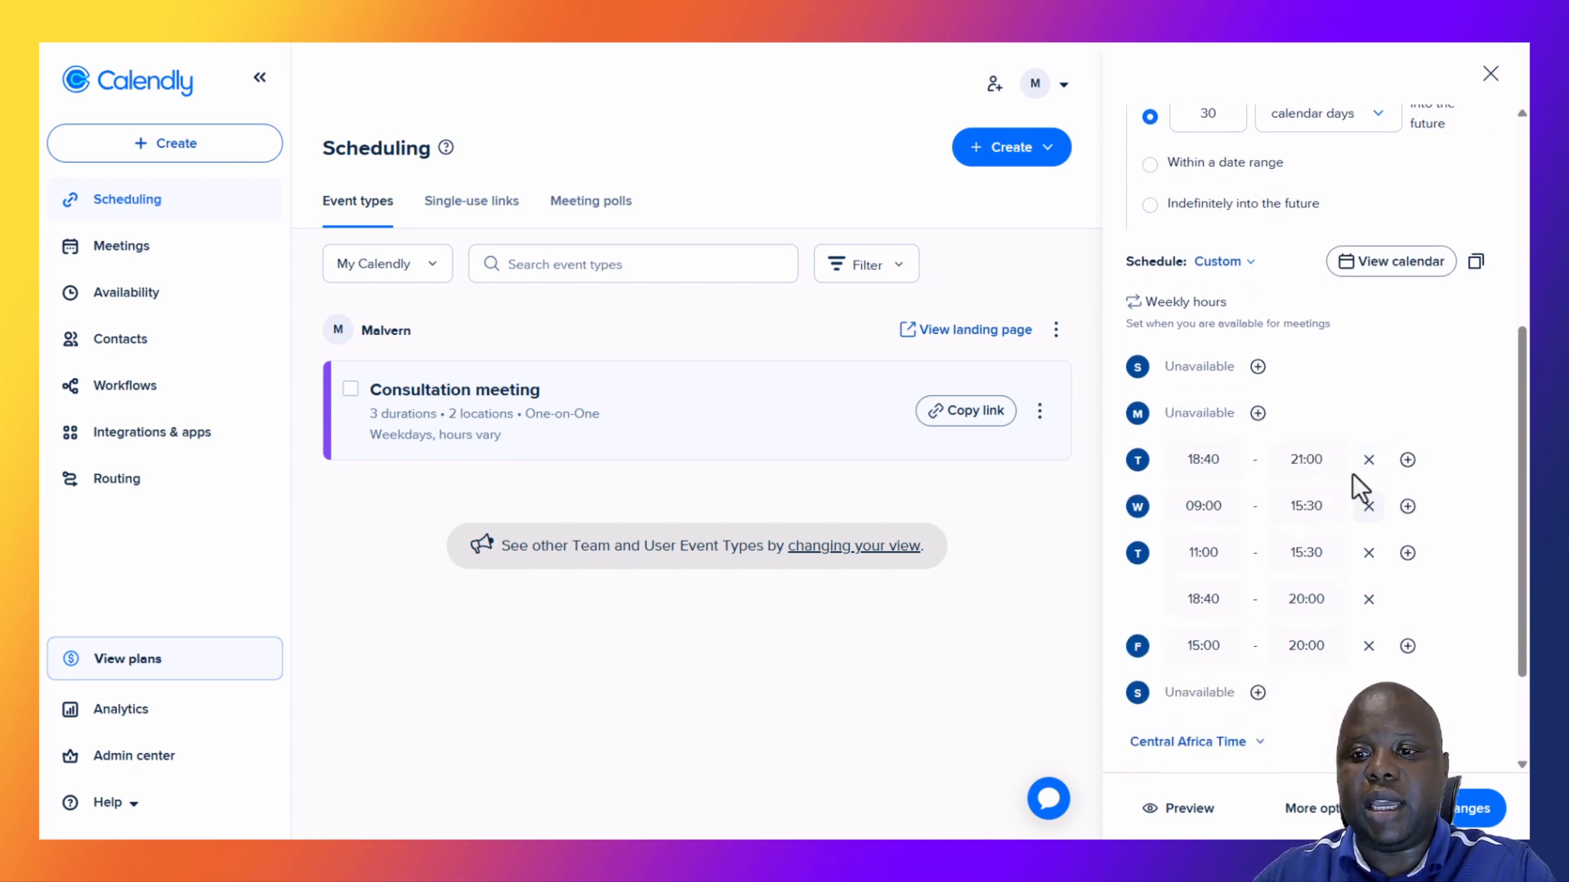
pyautogui.click(1367, 460)
pyautogui.click(1369, 506)
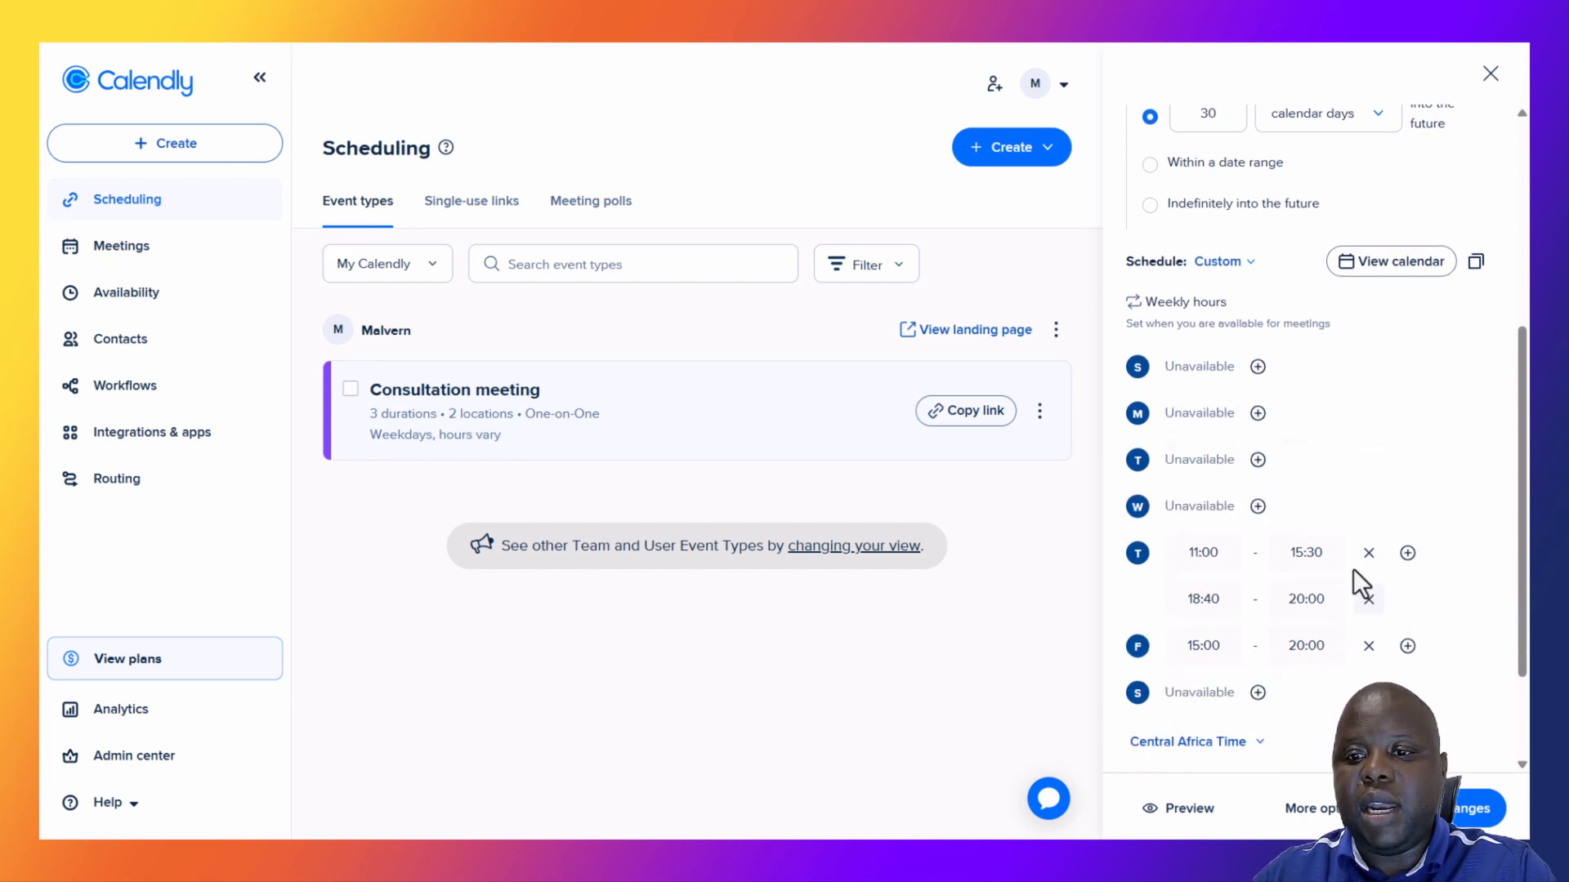
pyautogui.click(1369, 553)
pyautogui.click(1369, 553)
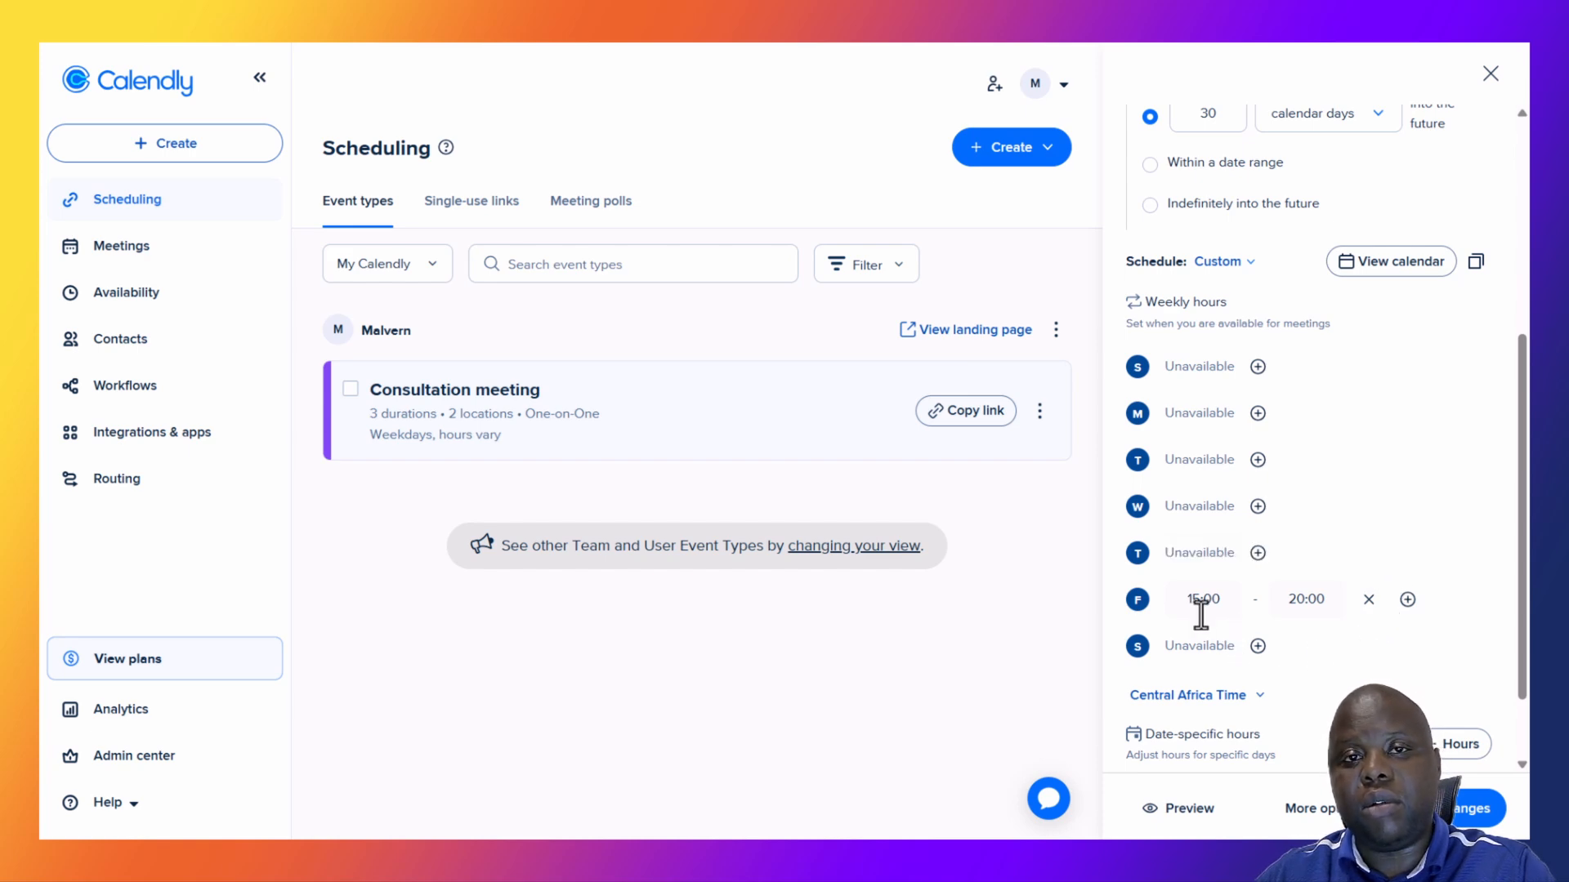
pyautogui.scroll(-2, 1269, 608)
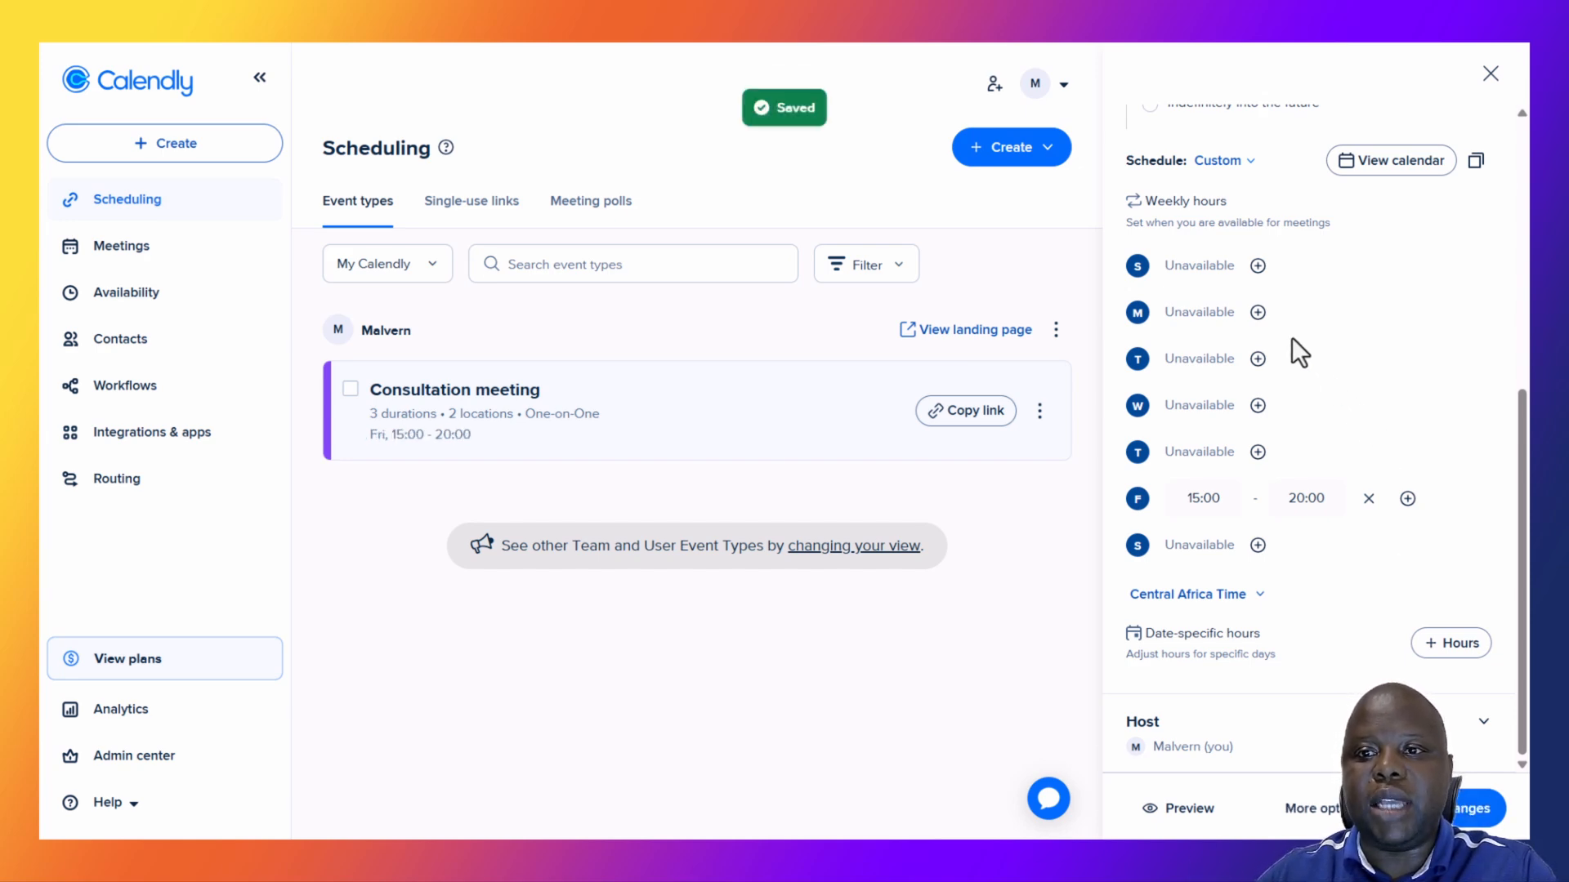
# Select Working hours (default) again and review its weekly hours in the schedule editor.
pyautogui.click(1242, 164)
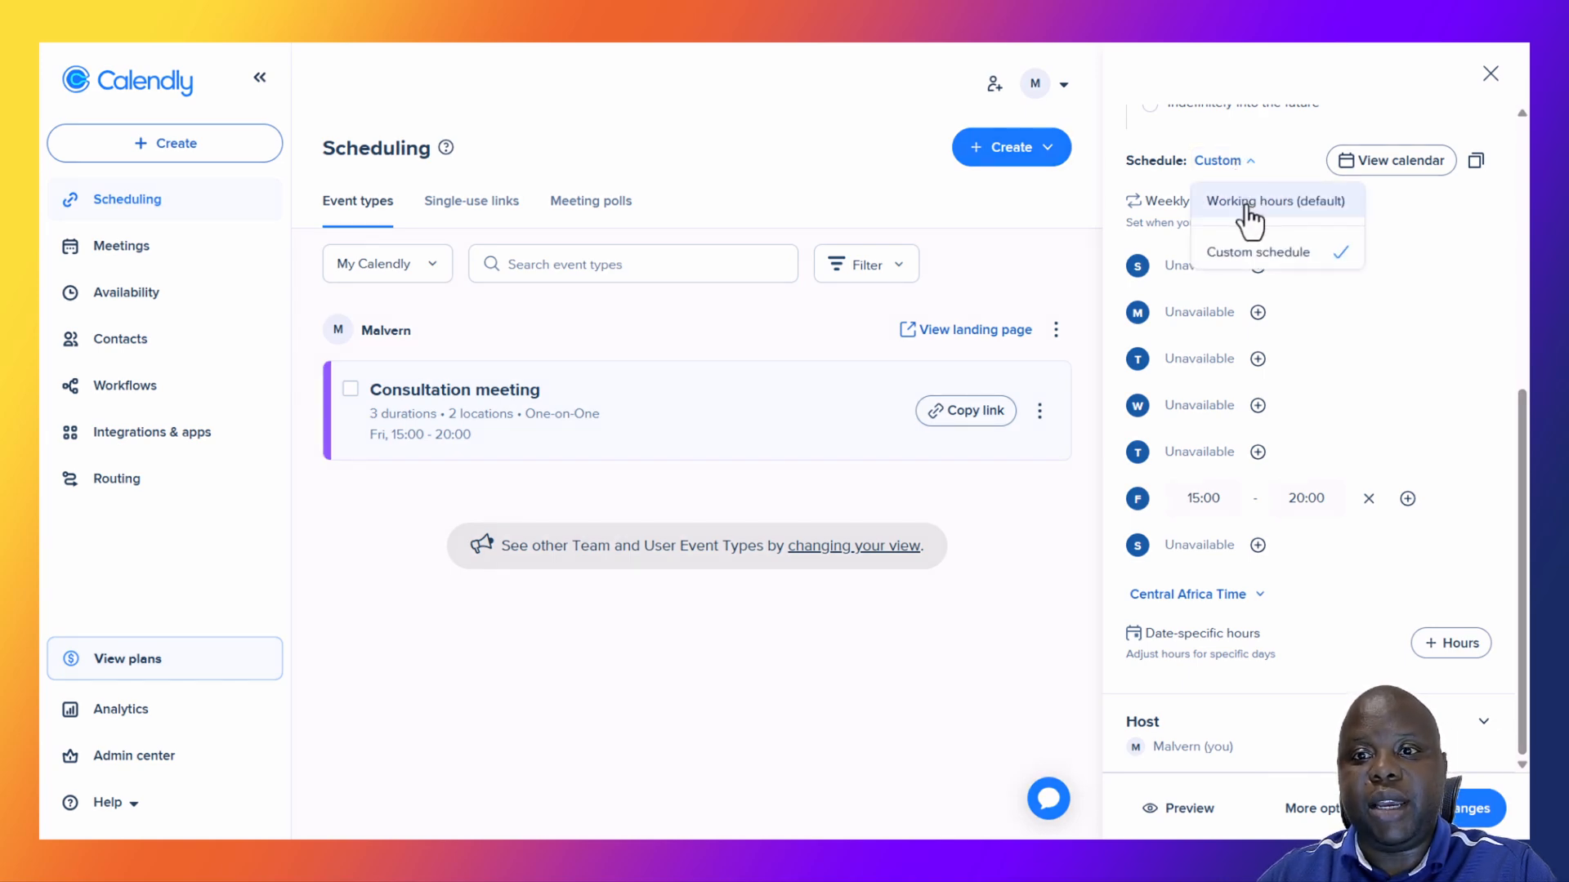
pyautogui.click(1248, 204)
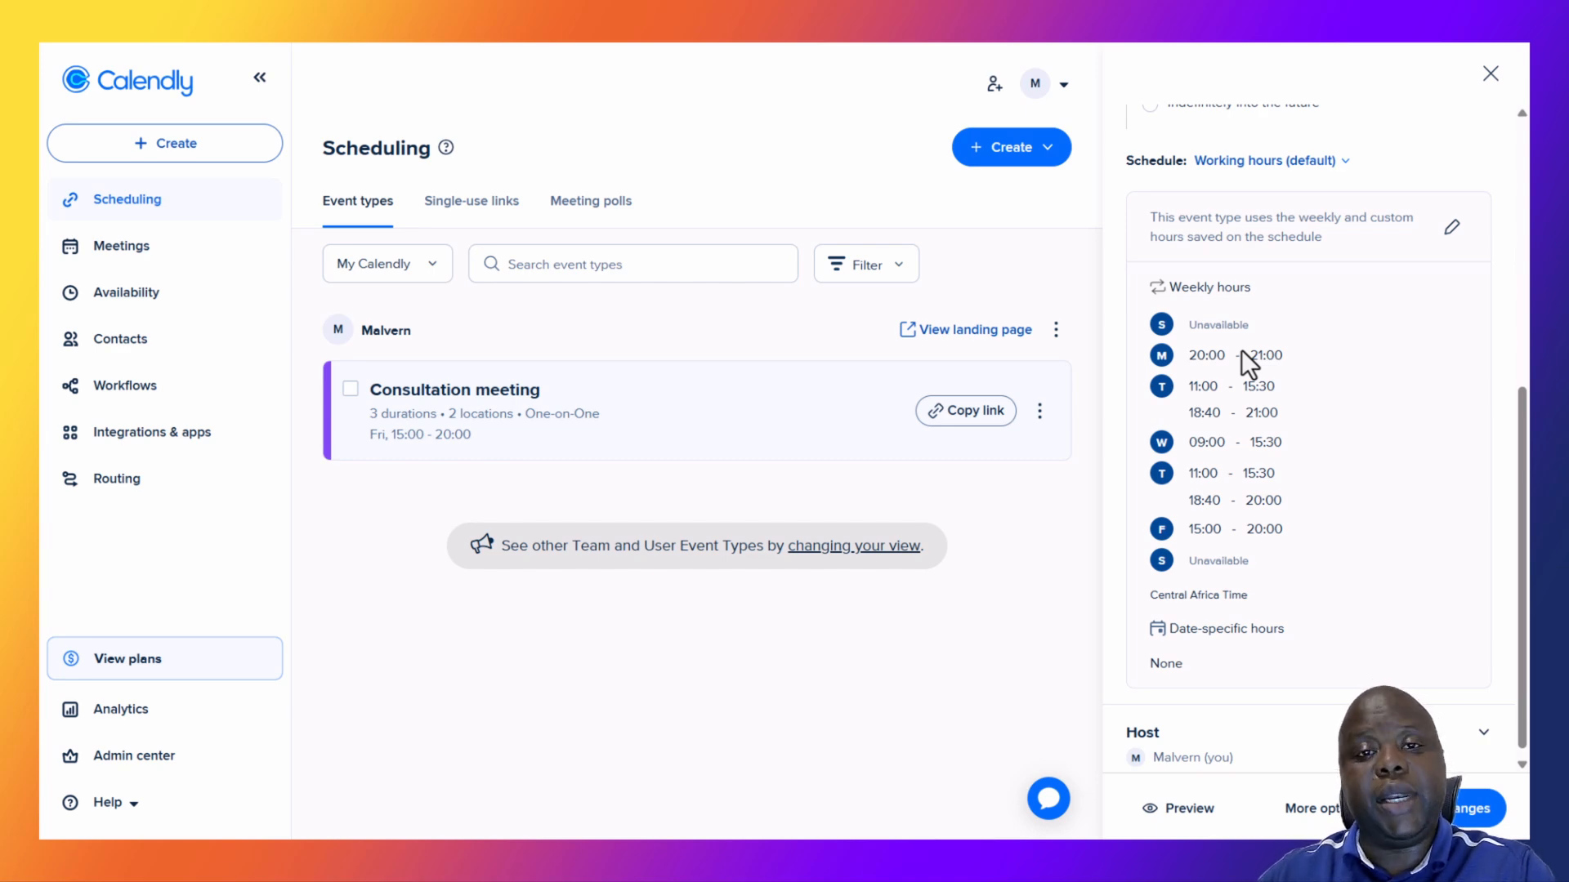
pyautogui.click(1453, 229)
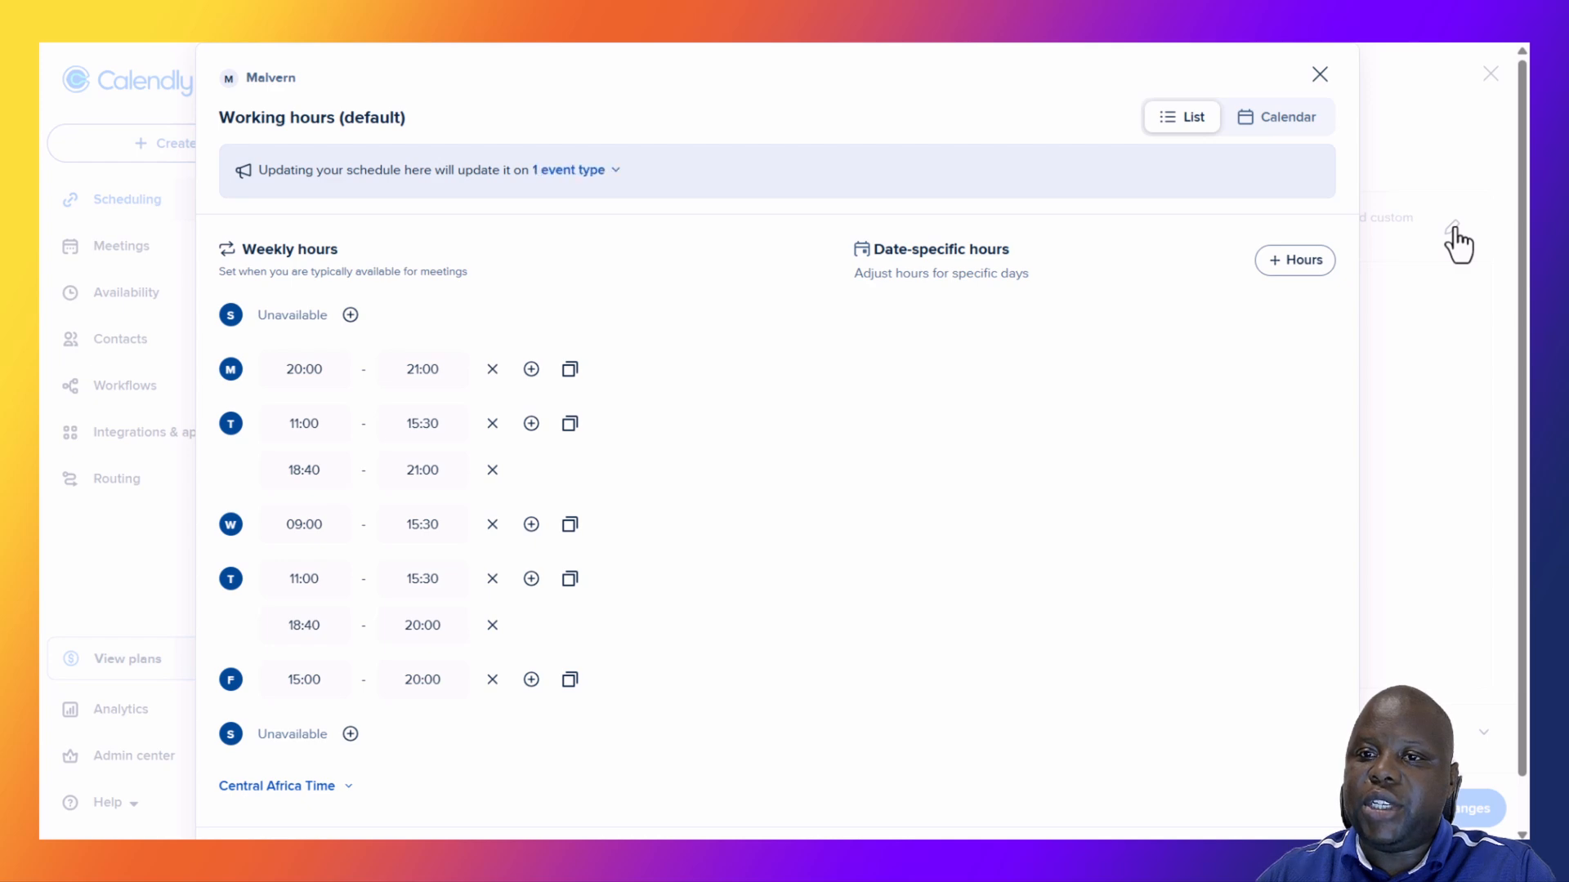
pyautogui.click(1320, 75)
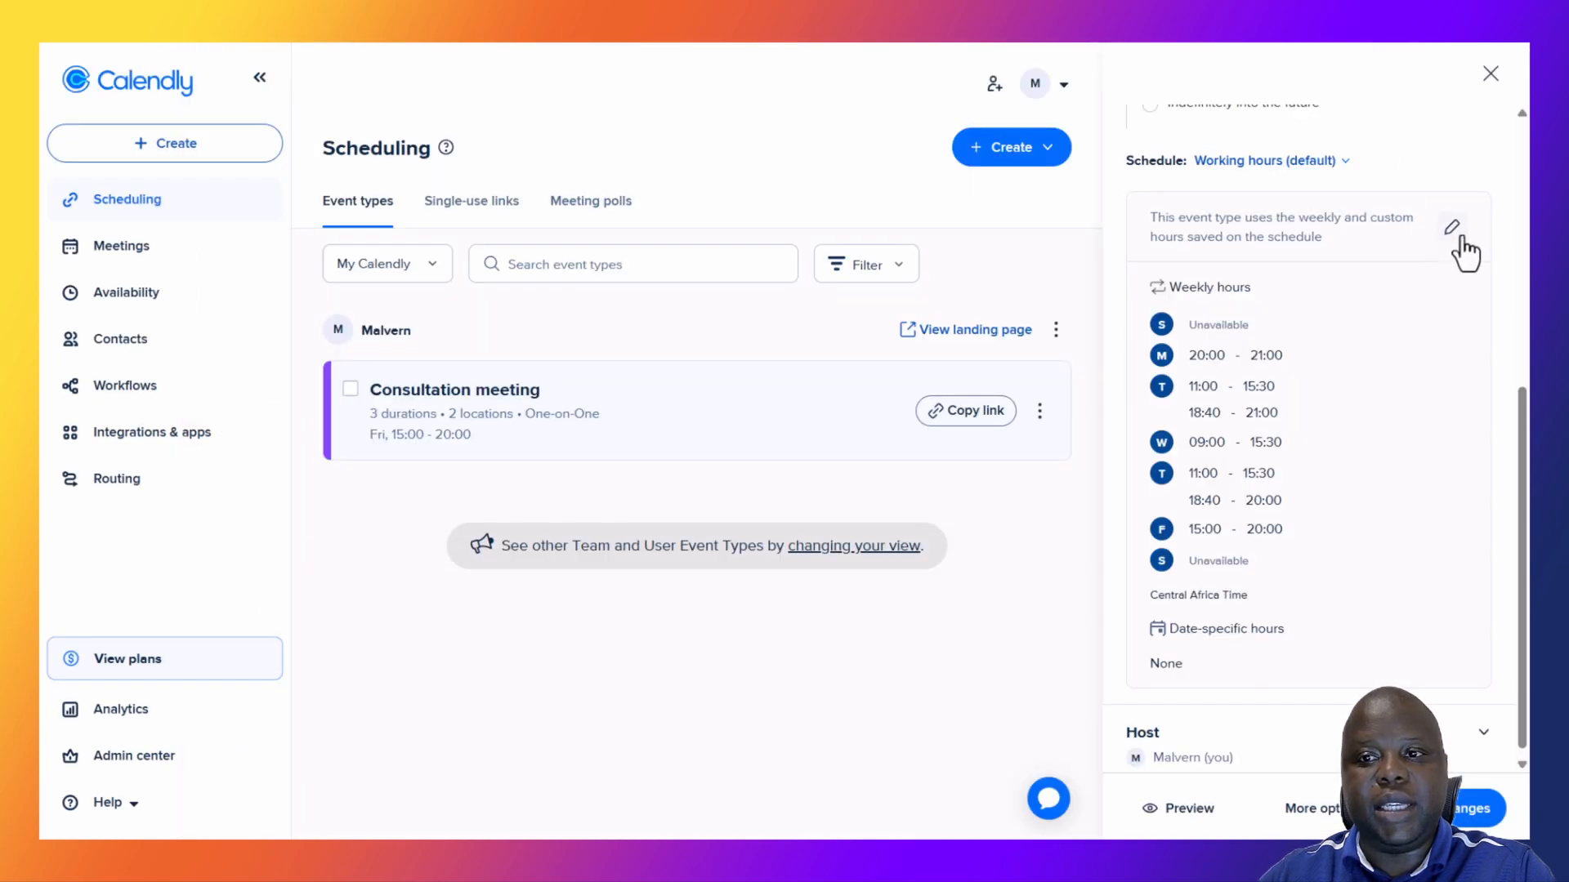
pyautogui.click(1454, 233)
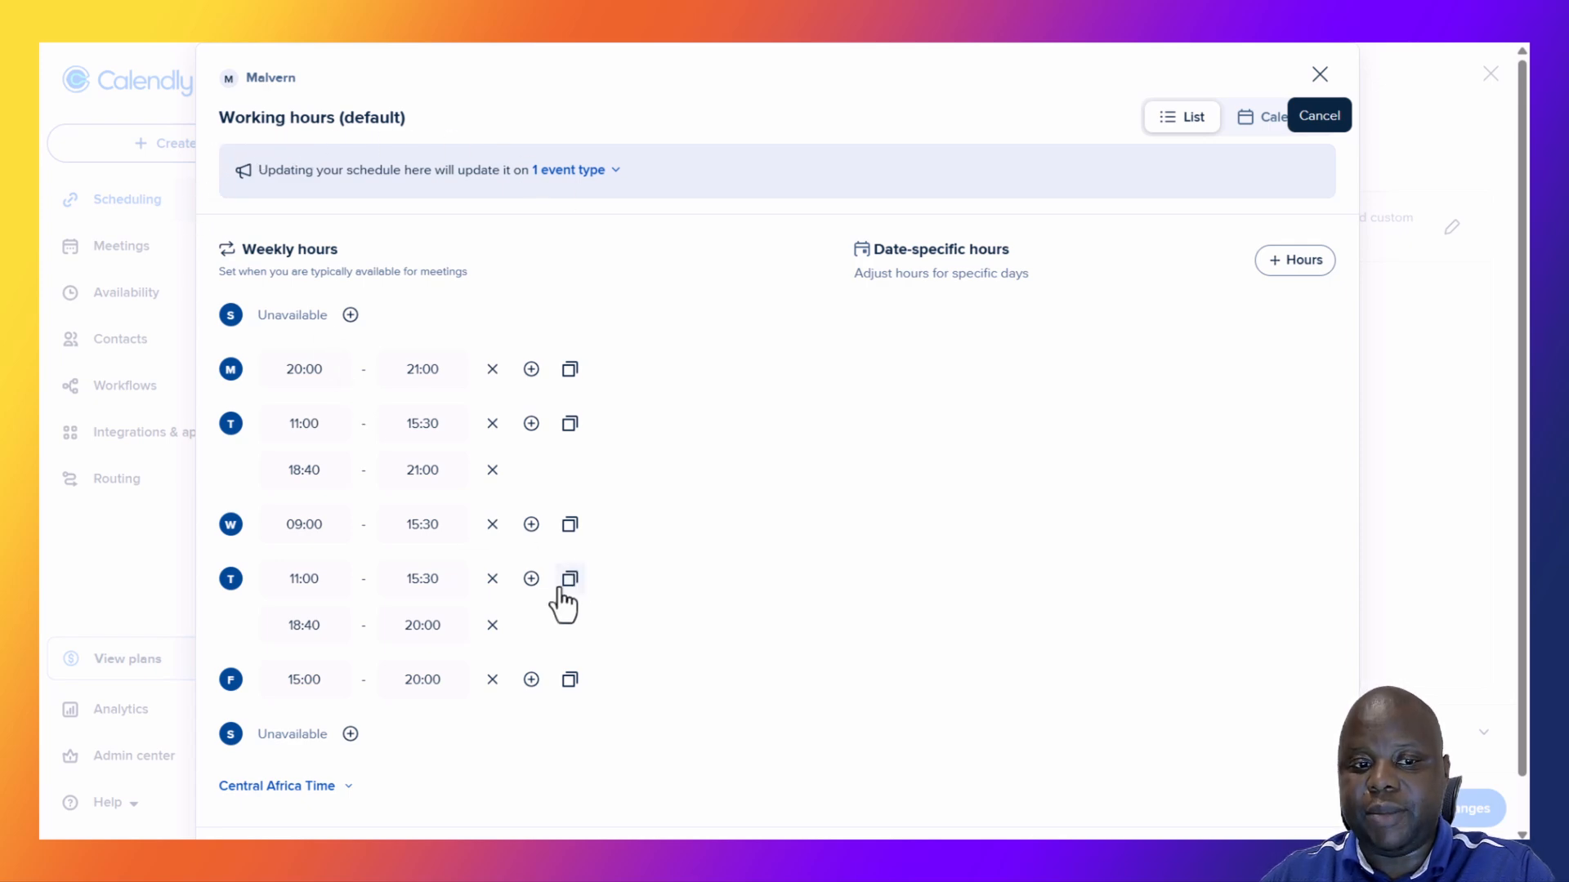
pyautogui.click(1319, 74)
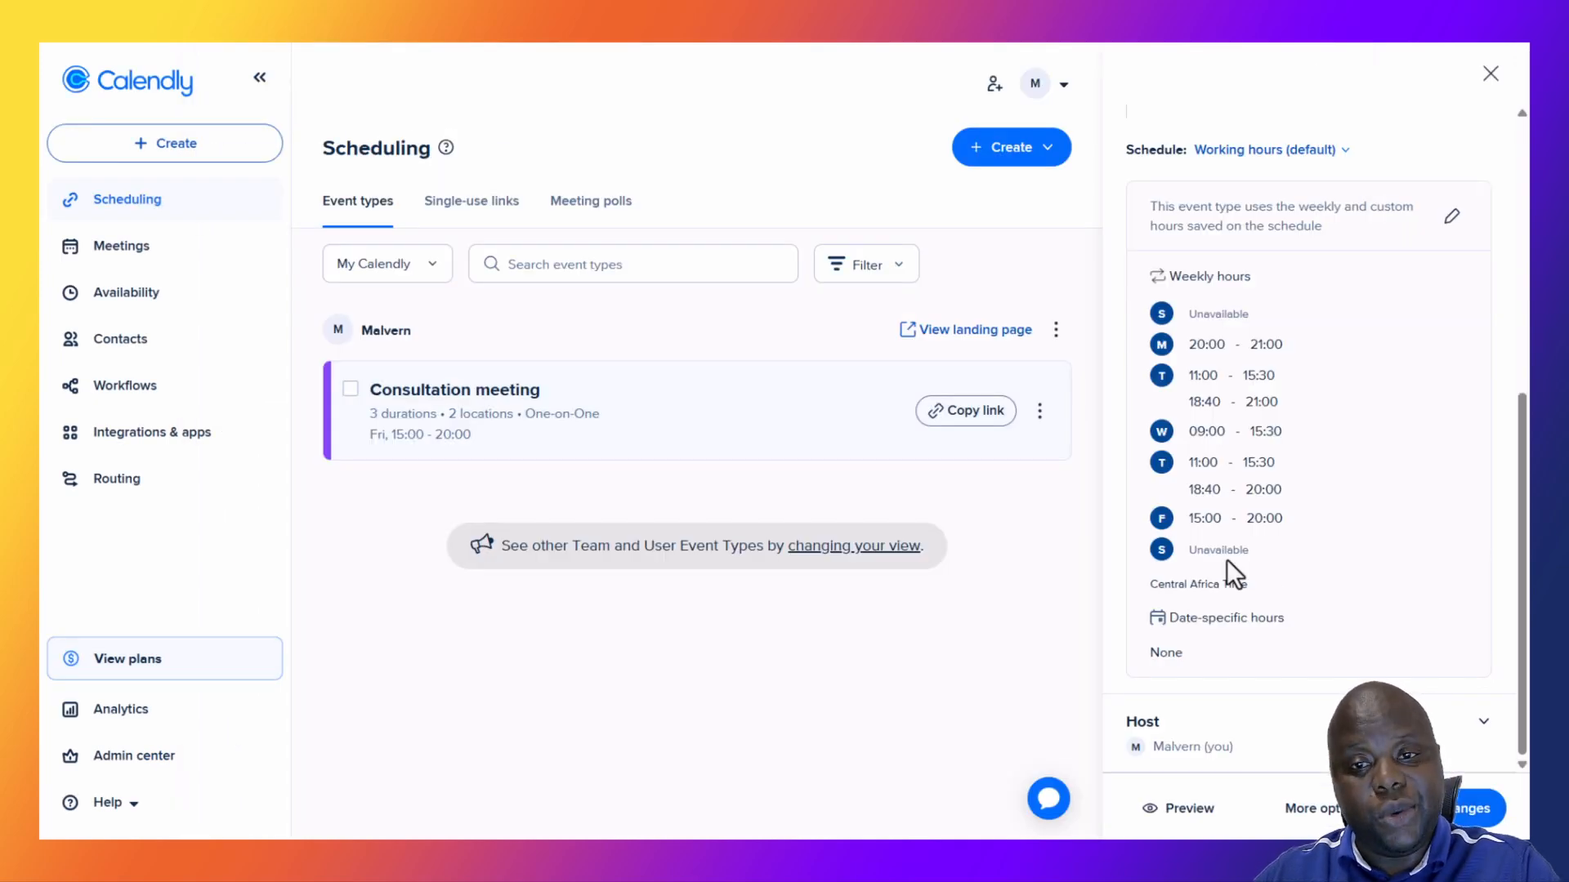